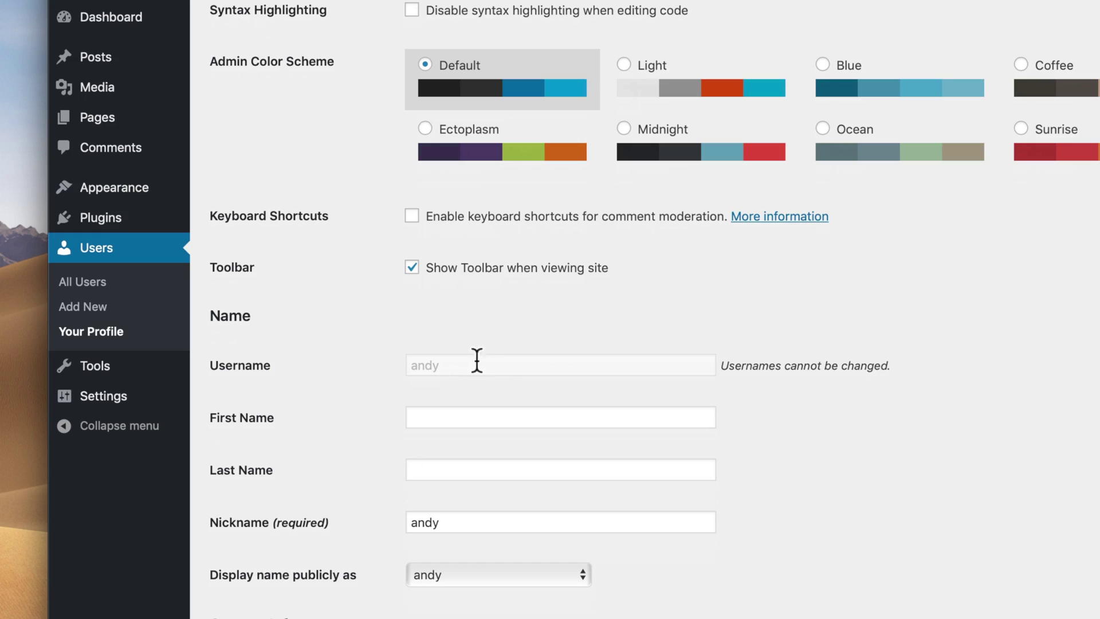
Start a new user and fill in its username and e-mail address.
drag(476, 360, 401, 365)
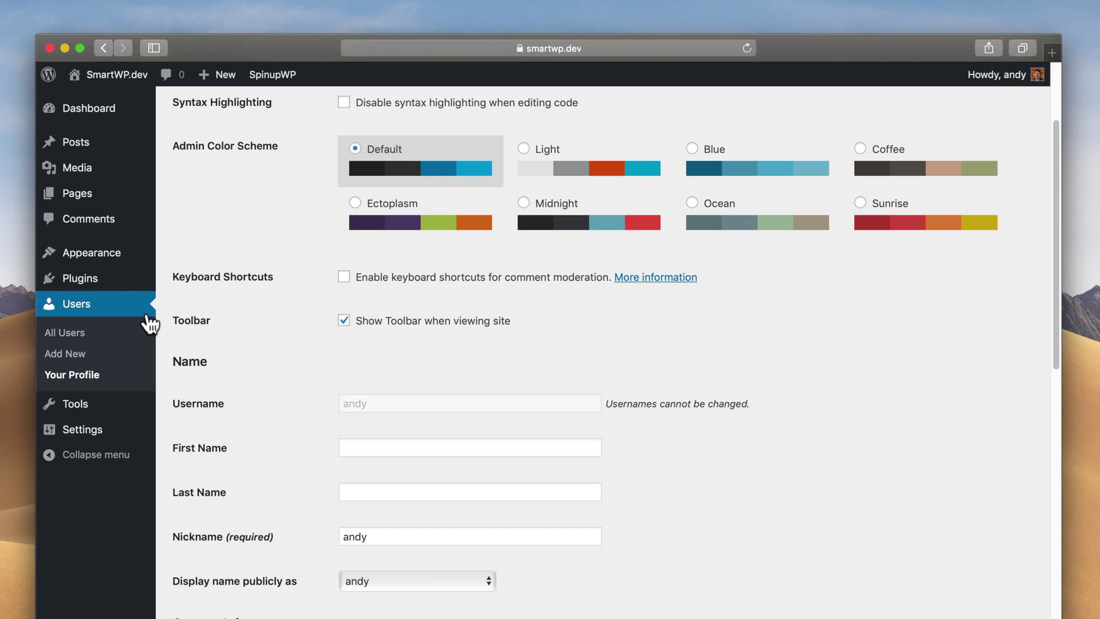
click(90, 350)
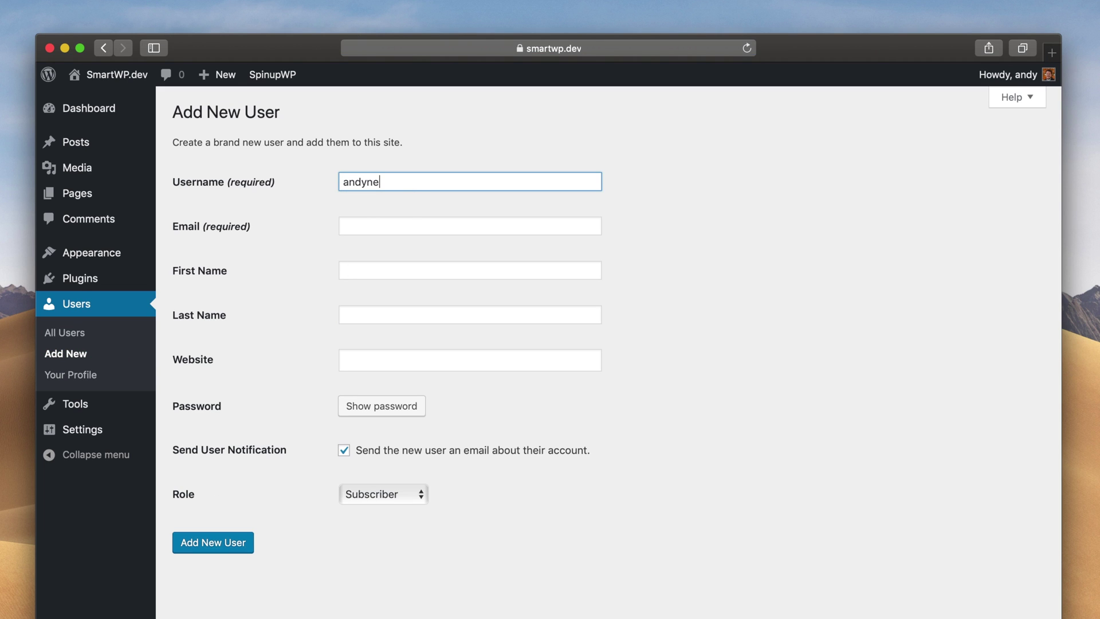
key(BackSpace)
key(BackSpace)
key(BackSpace)
text(@smartwp.com)
click(382, 406)
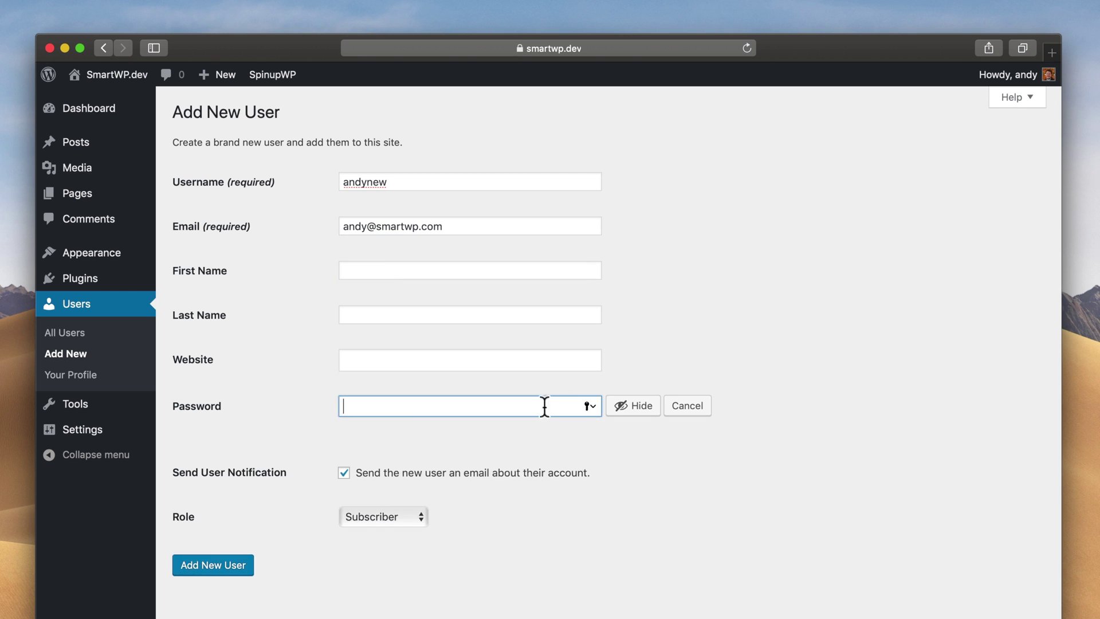
text(password123)
Give the user a confirmed weak password and create it, dismissing the browser's password prompts.
click(344, 469)
click(344, 513)
click(363, 584)
click(379, 616)
click(269, 572)
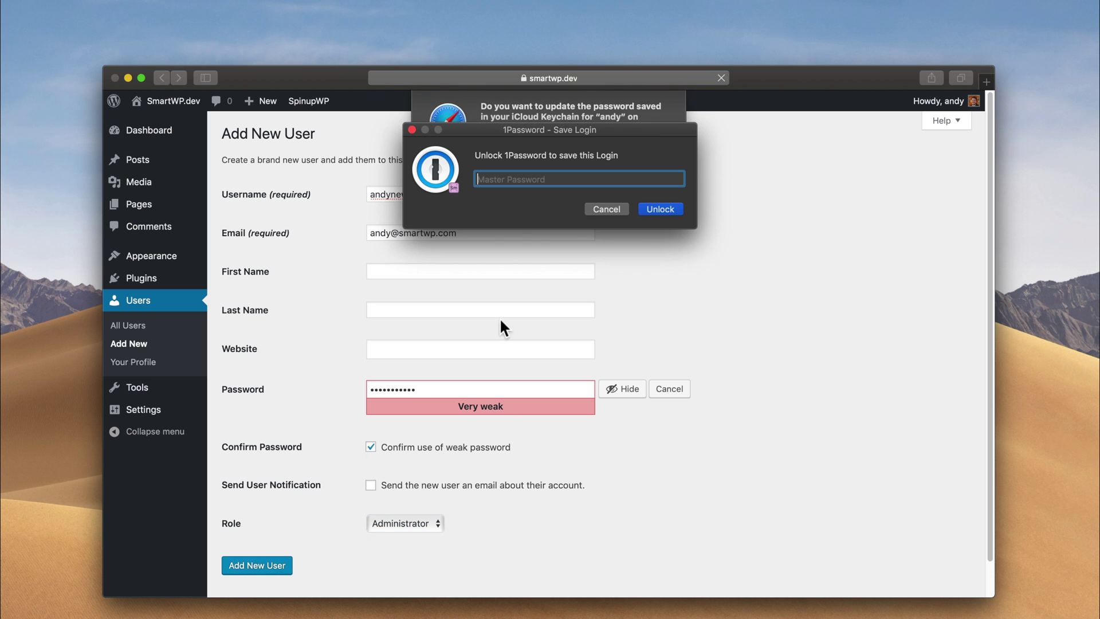
click(599, 207)
click(540, 156)
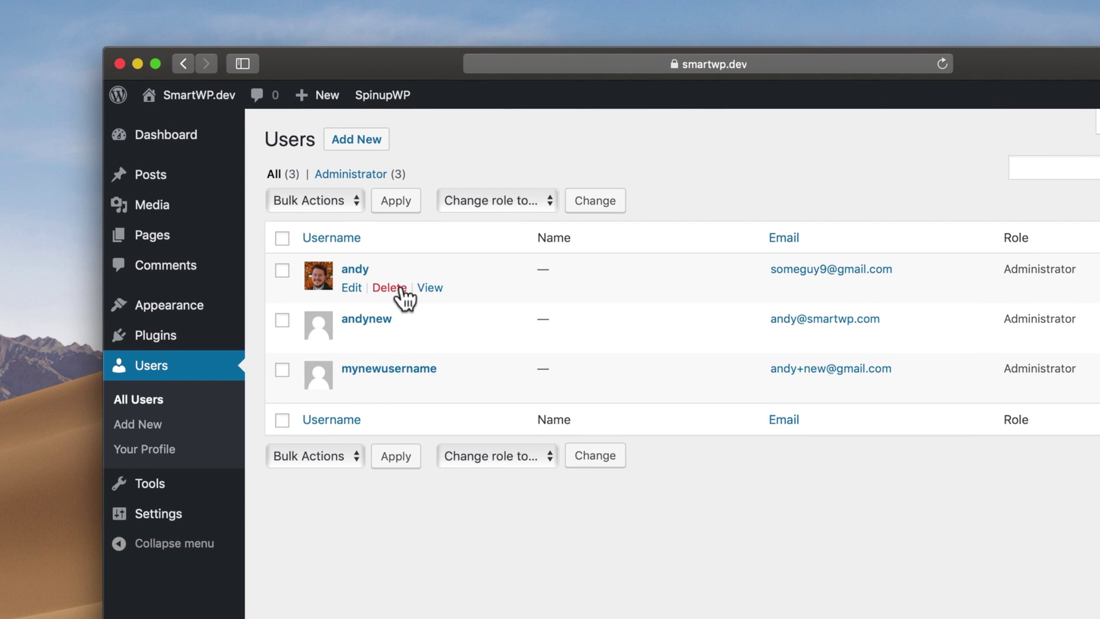
Delete the original user, attributing all its content to the newly created administrator.
click(389, 288)
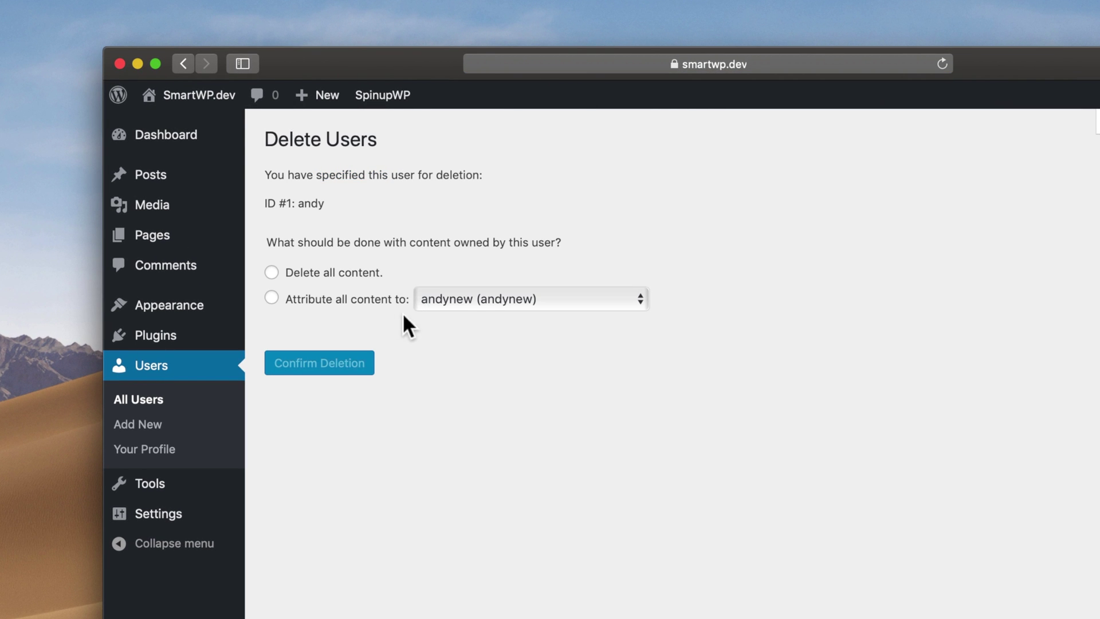
click(475, 300)
click(476, 297)
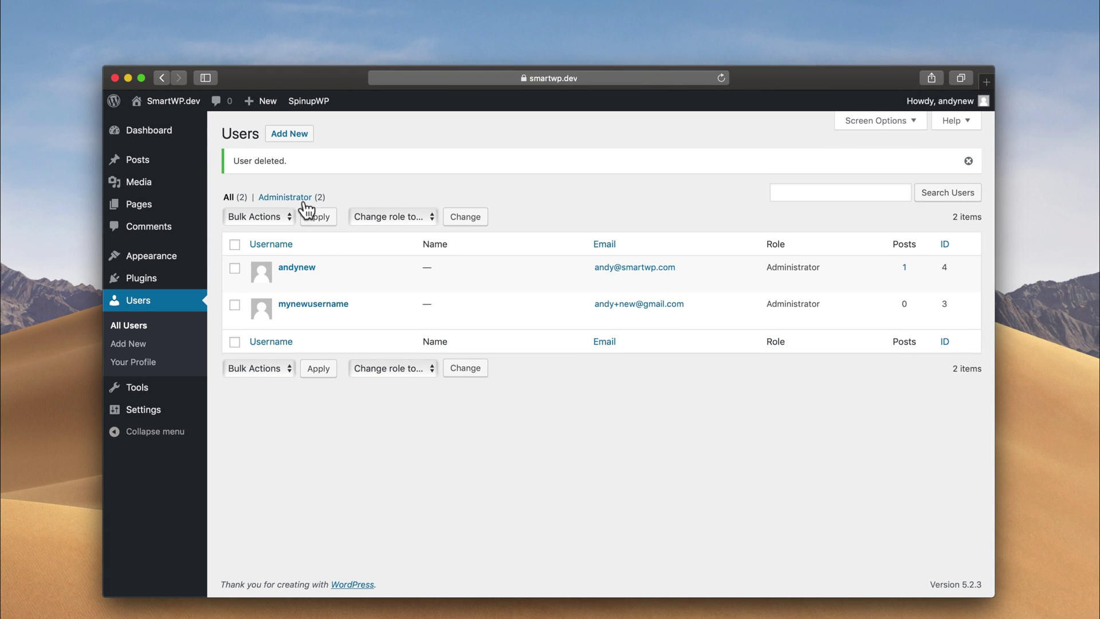
Search plugins for 'easy username updater', then install and activate it.
click(164, 161)
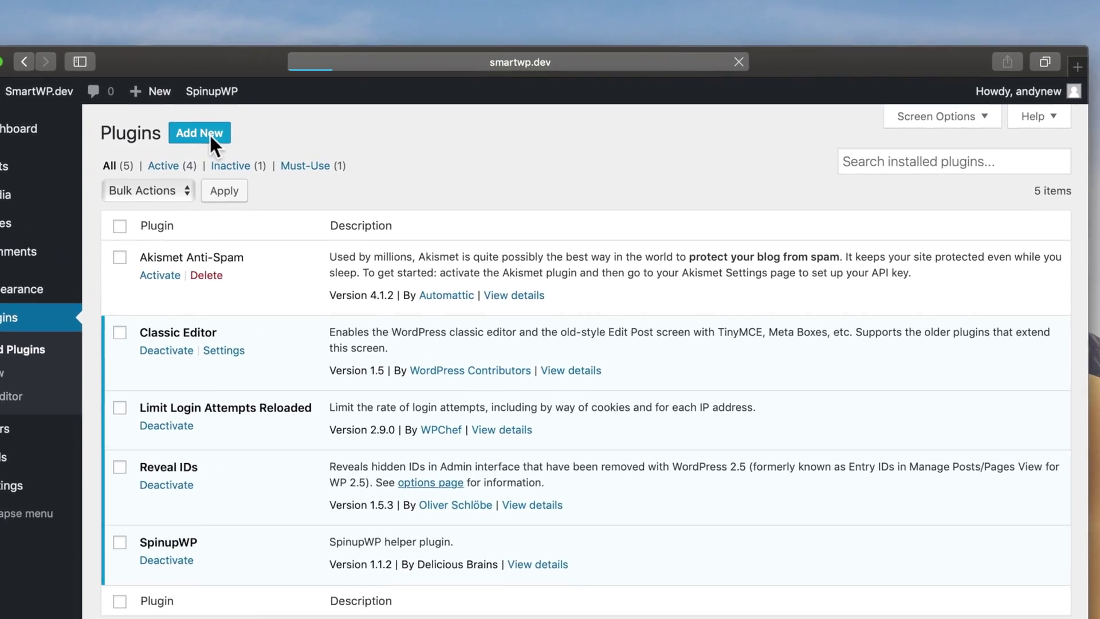
click(870, 170)
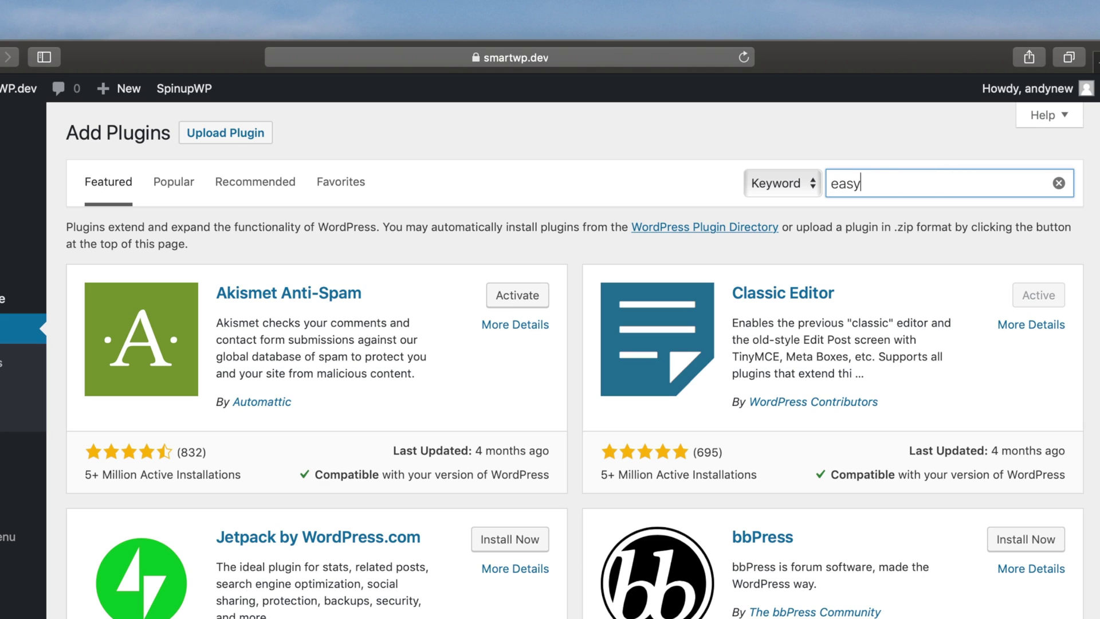
text(easy username updater)
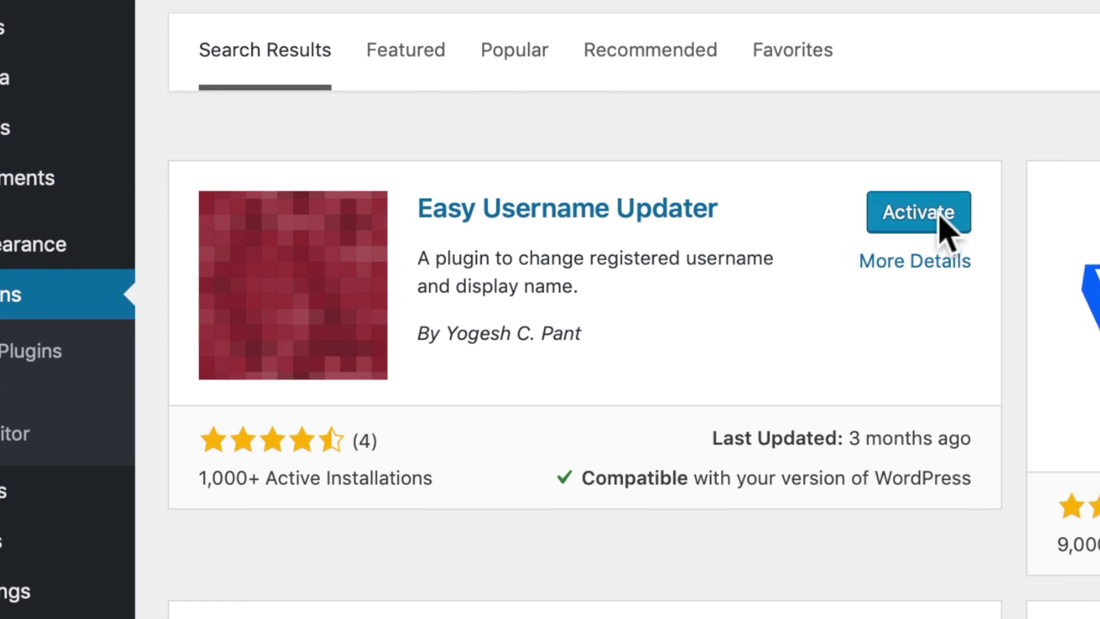
click(940, 218)
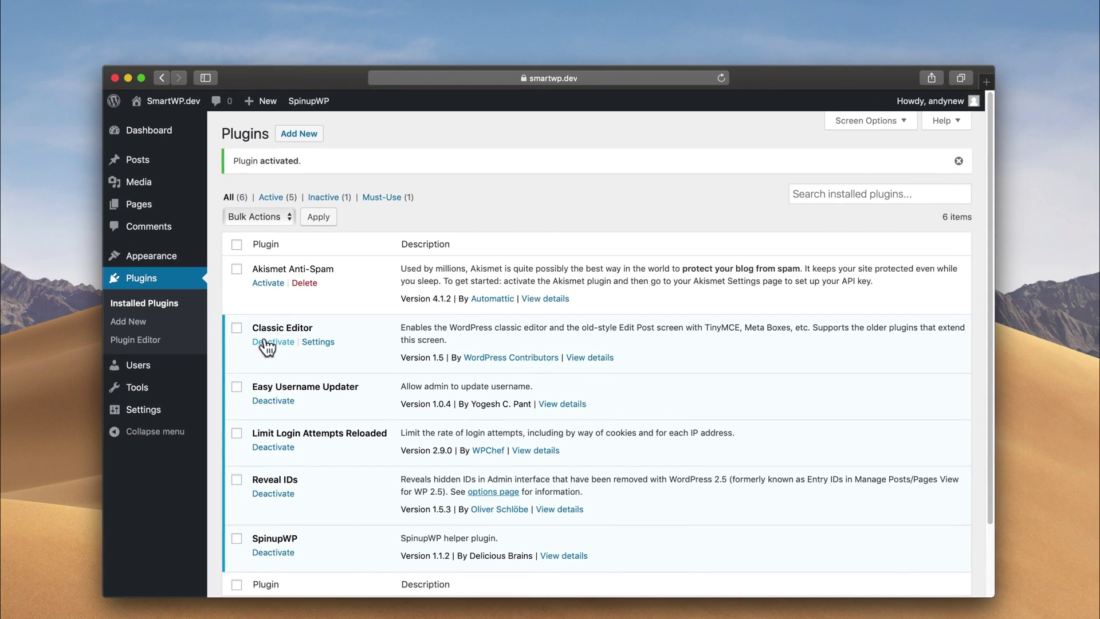
In Username Updater, rename the newer administrator account back to the original username.
mouse_move(180, 374)
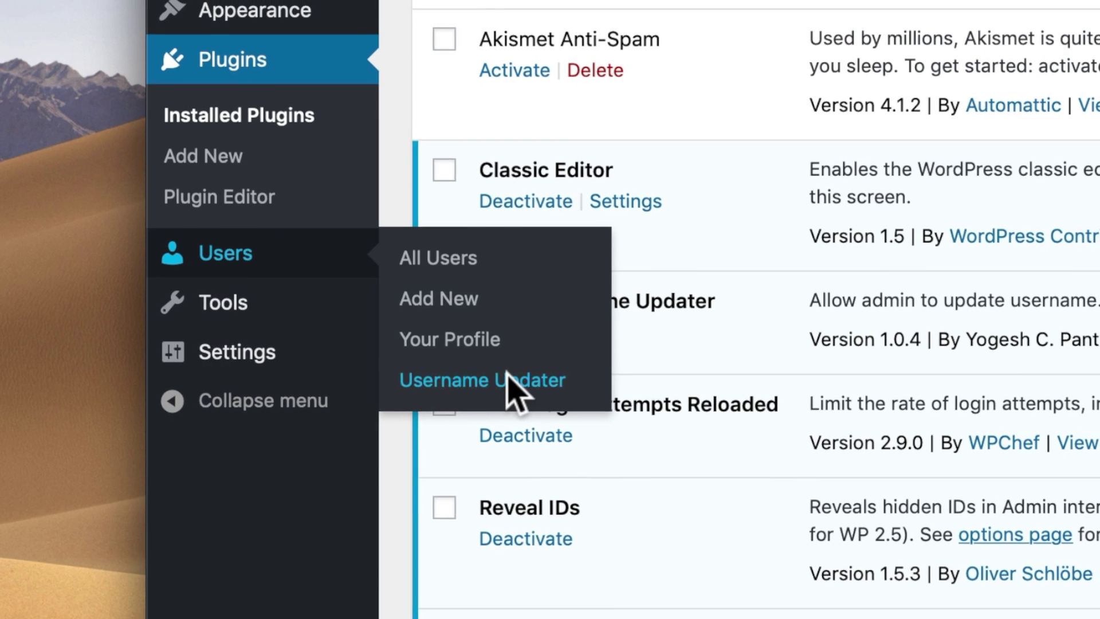
click(512, 381)
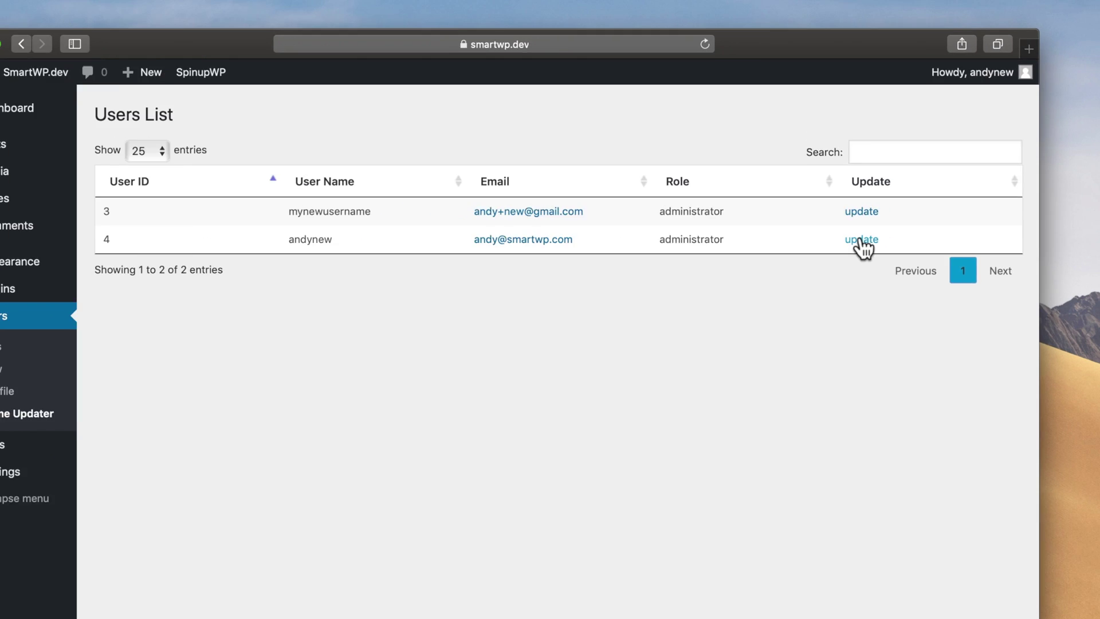
click(886, 242)
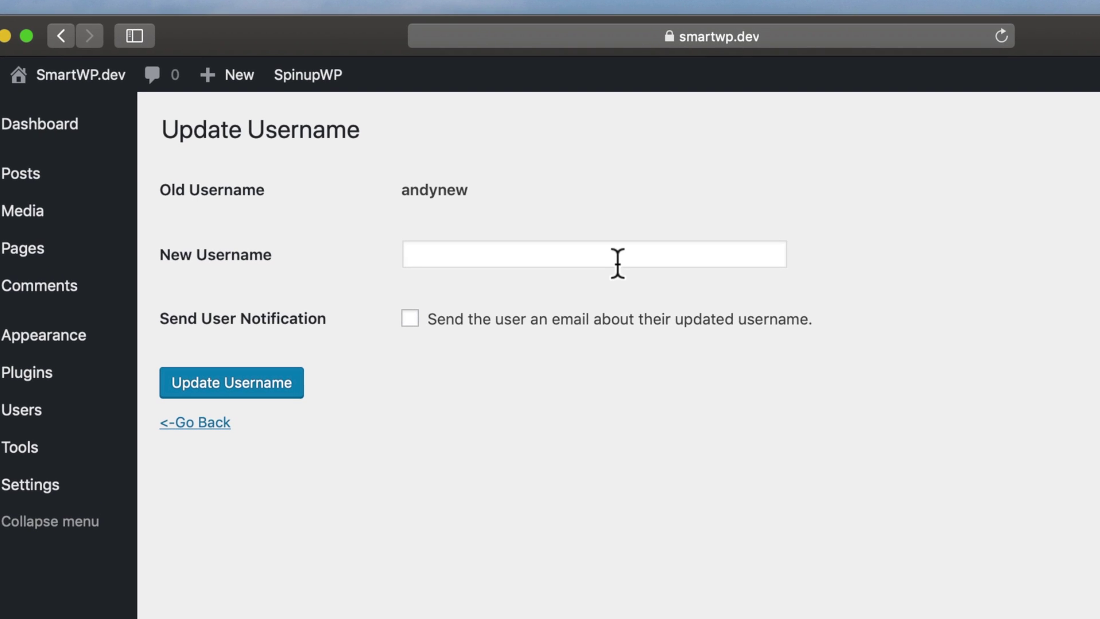
click(617, 263)
text(andy)
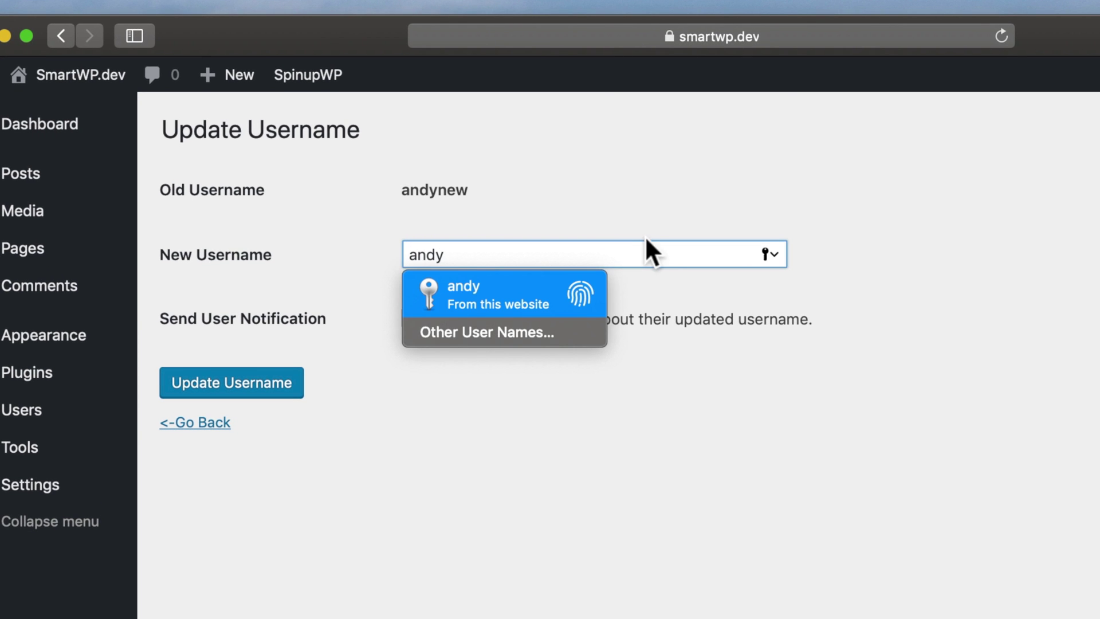
key(Escape)
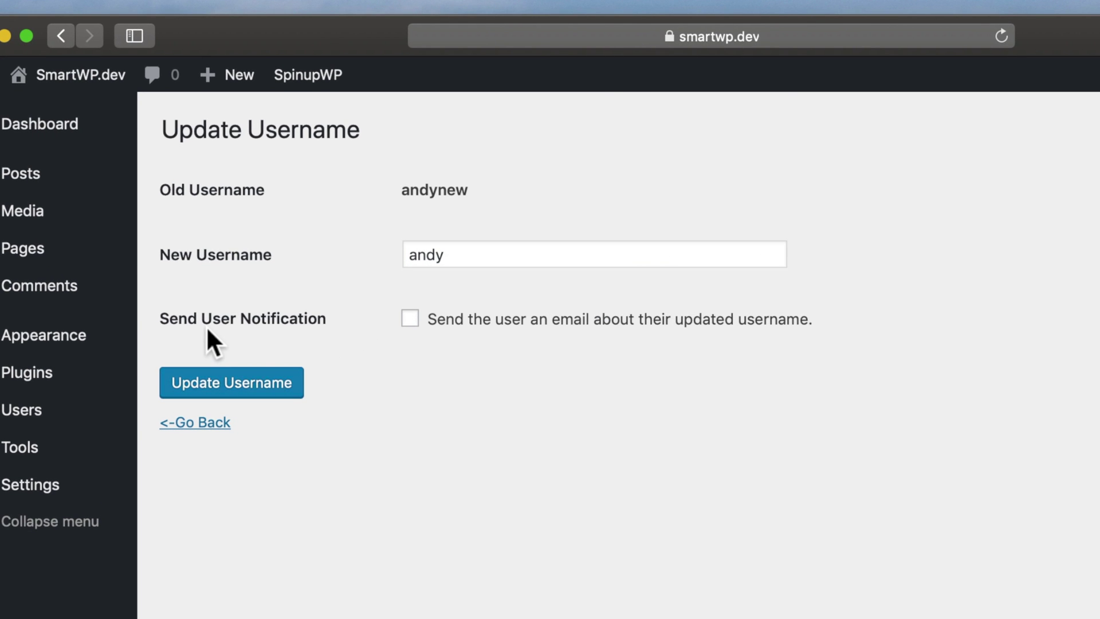
click(221, 380)
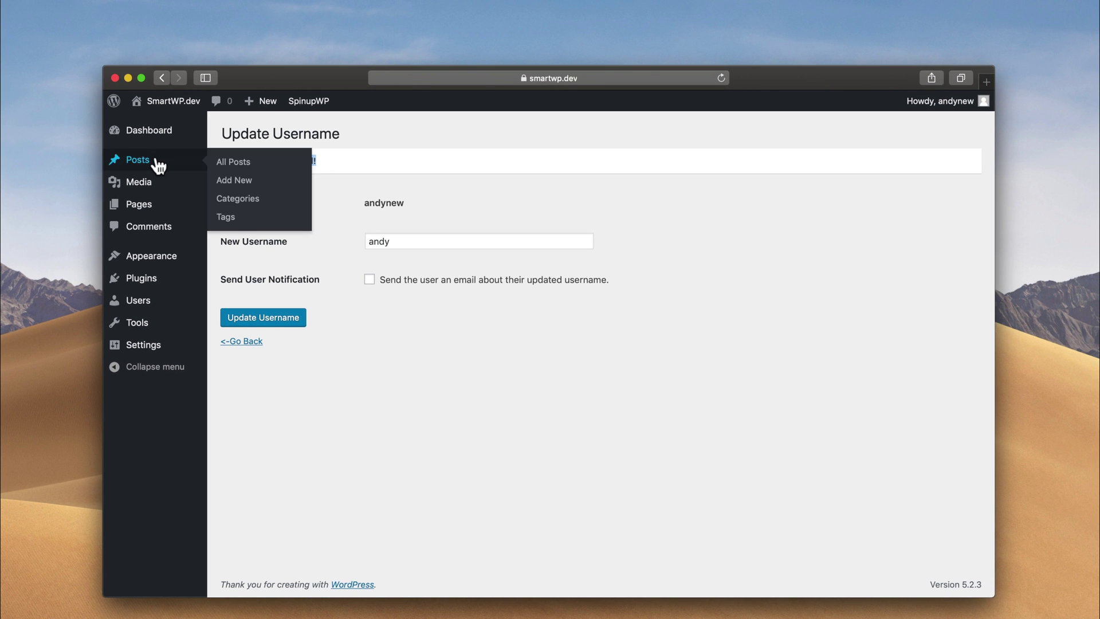
click(153, 161)
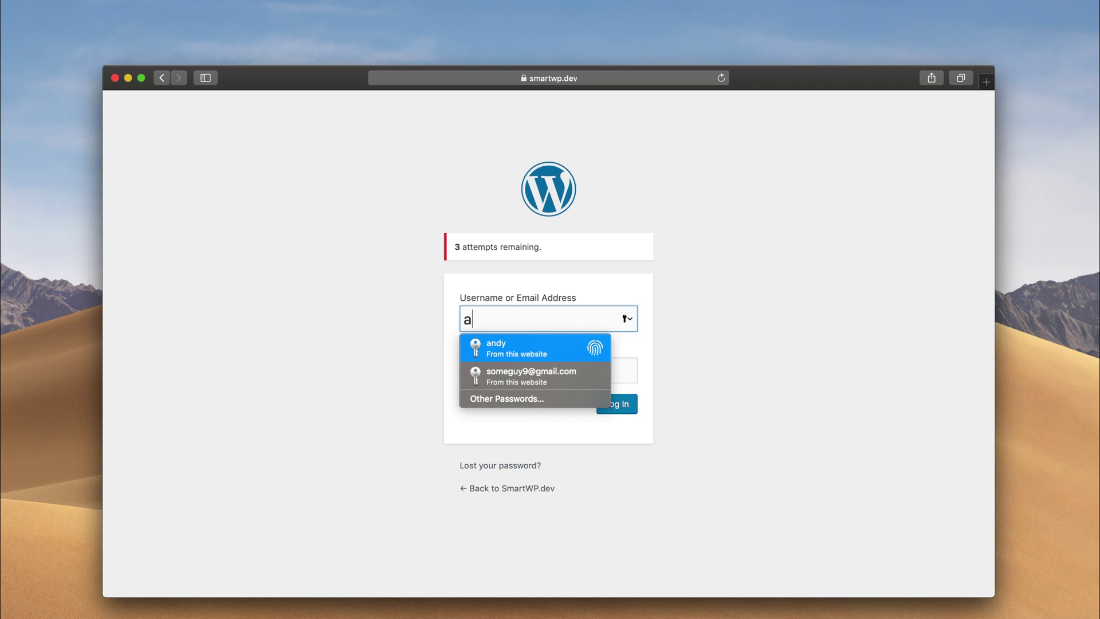
Log in with the renamed username and the account password.
text(andy)
key(Tab)
text(•••)
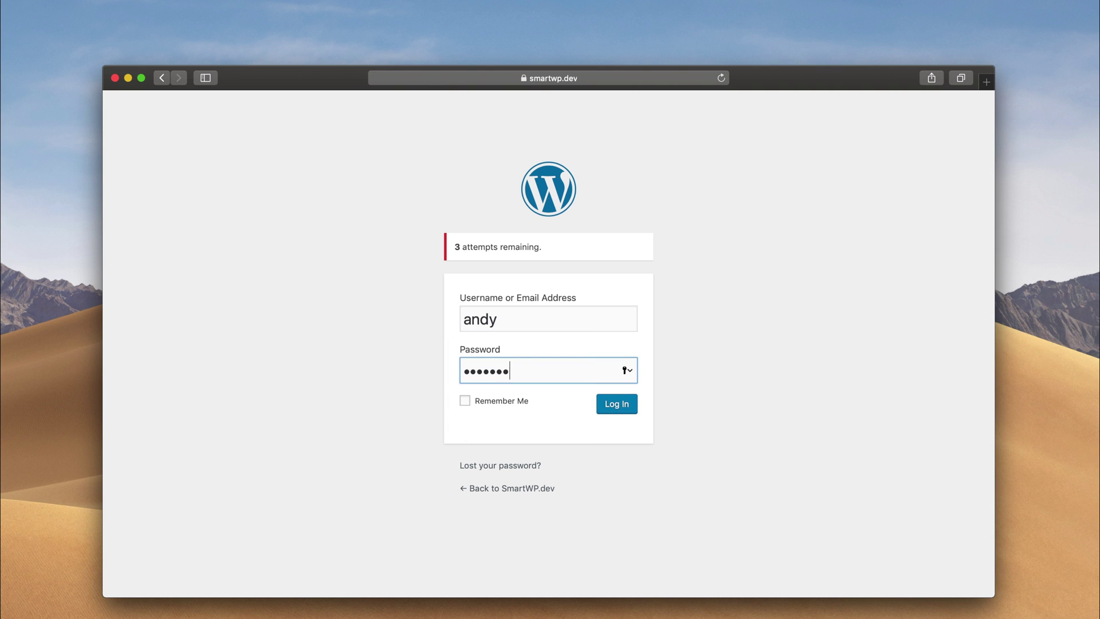
text(••••)
key(Return)
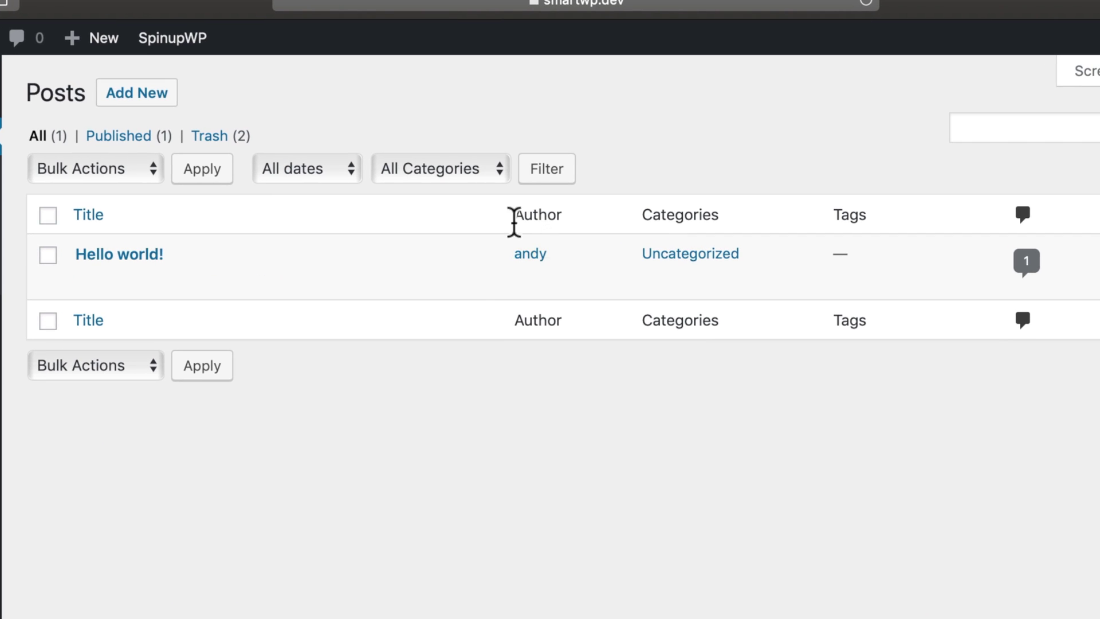
mouse_move(545, 231)
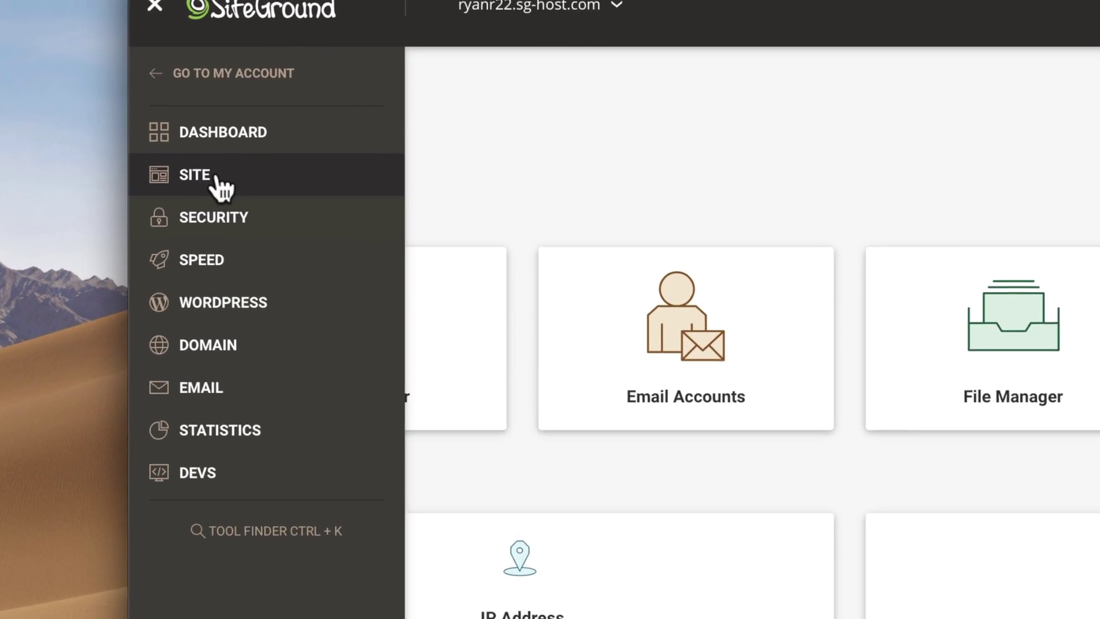
Go to Site > MySQL, launch phpMyAdmin, and open the site's WordPress database.
click(217, 179)
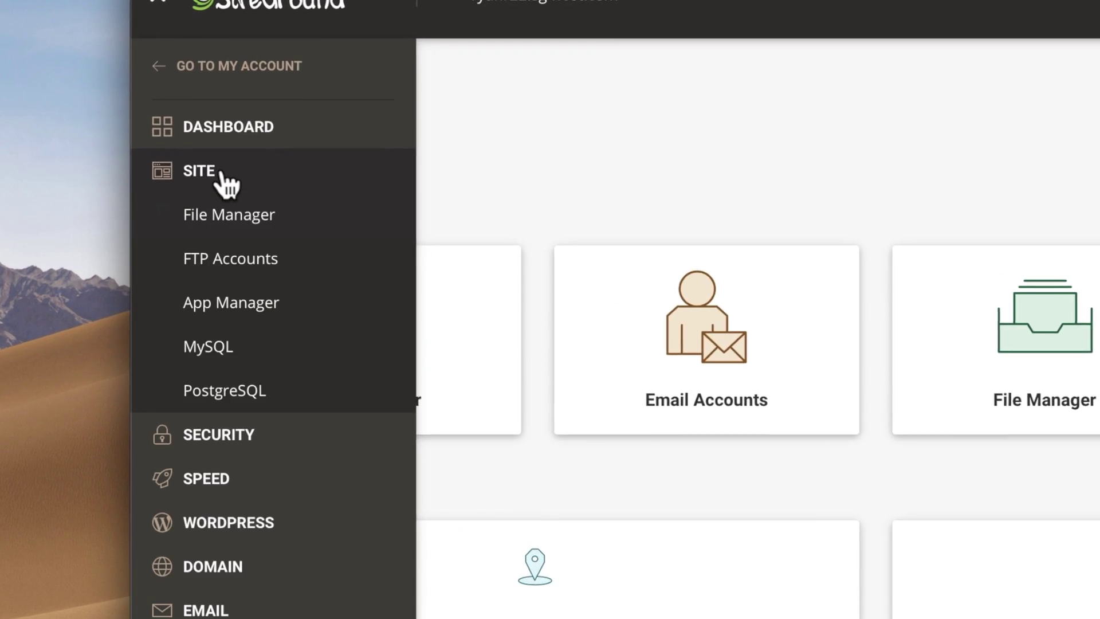
click(218, 347)
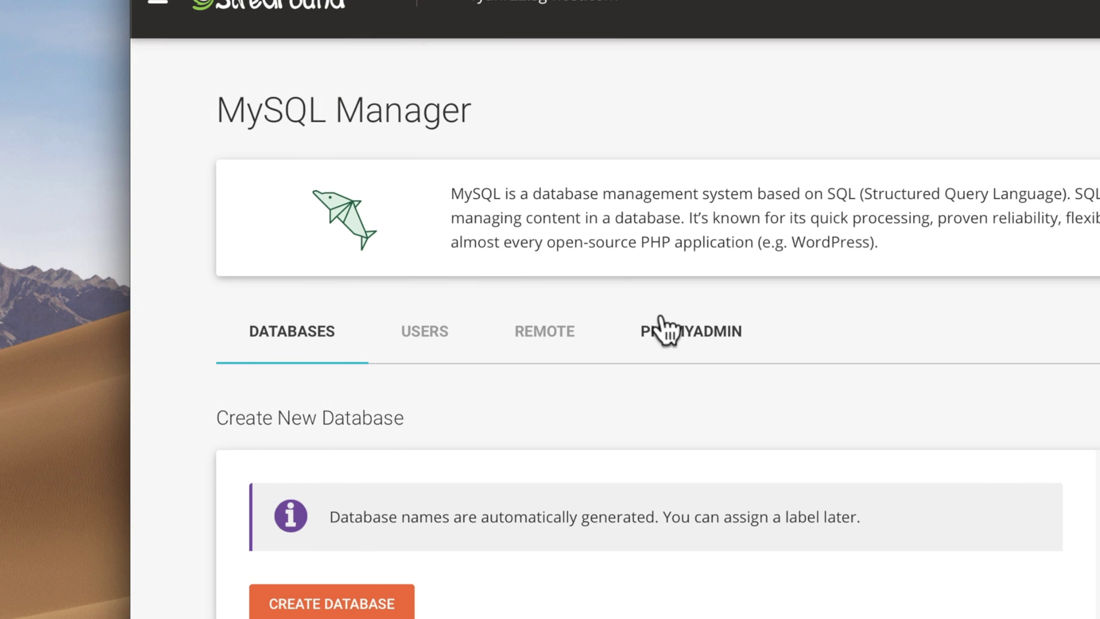
click(690, 335)
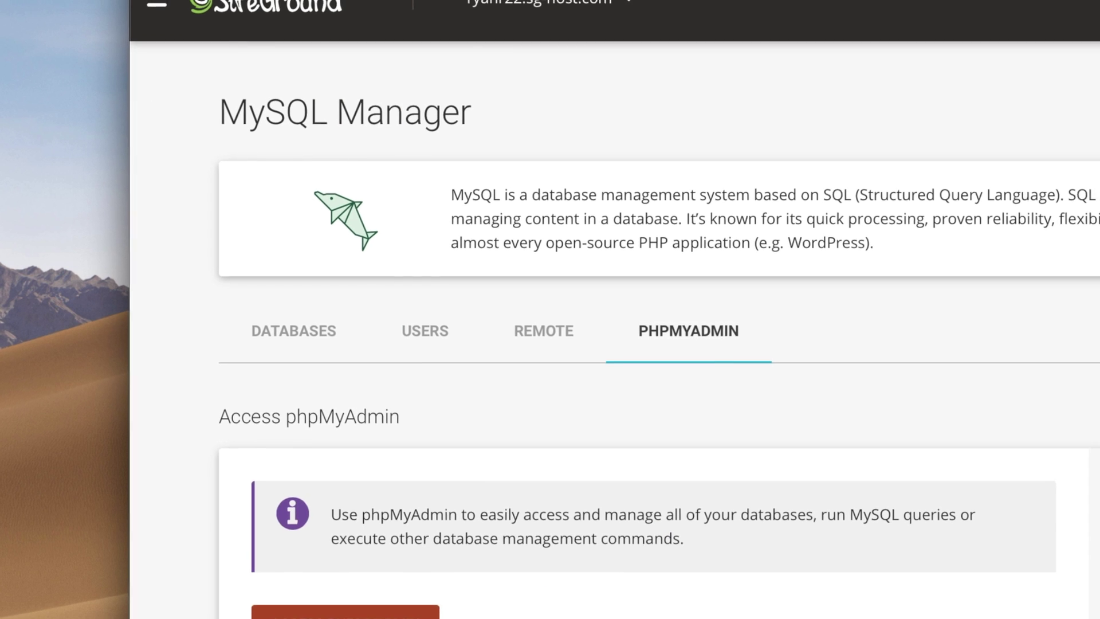
click(349, 614)
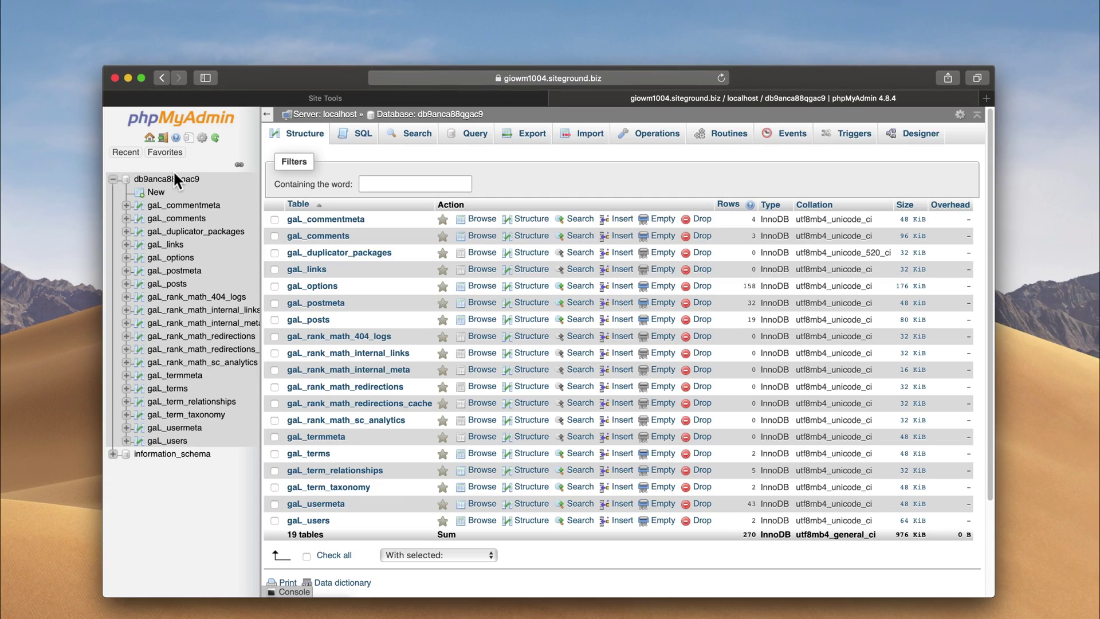
click(174, 179)
In gaL_users, append 'new' to user ID 1's user_login and save the change.
click(176, 442)
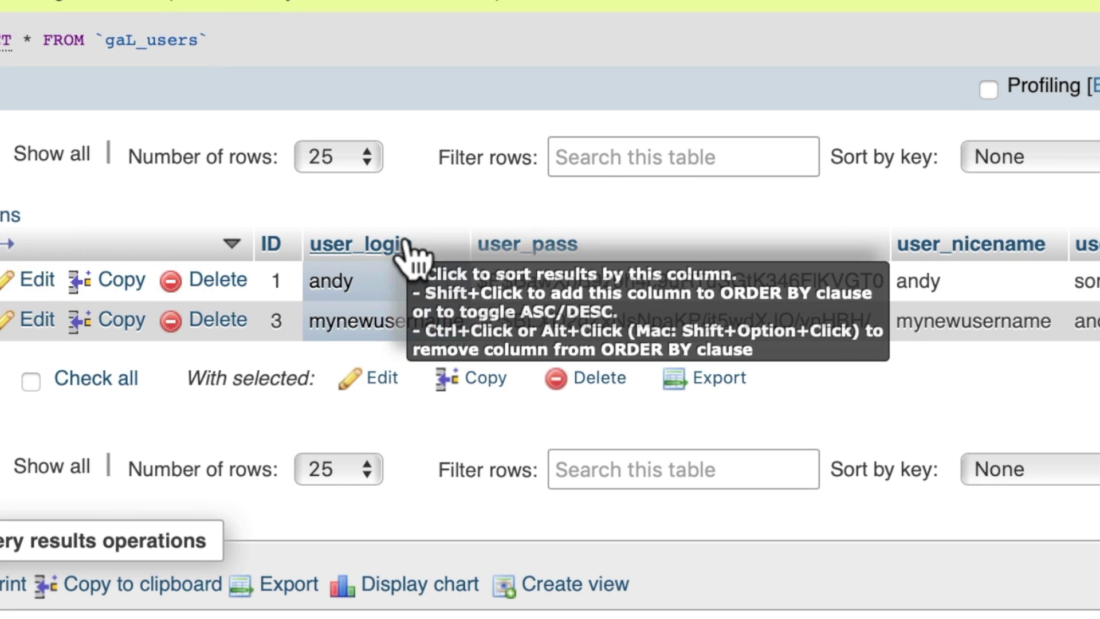
double_click(394, 286)
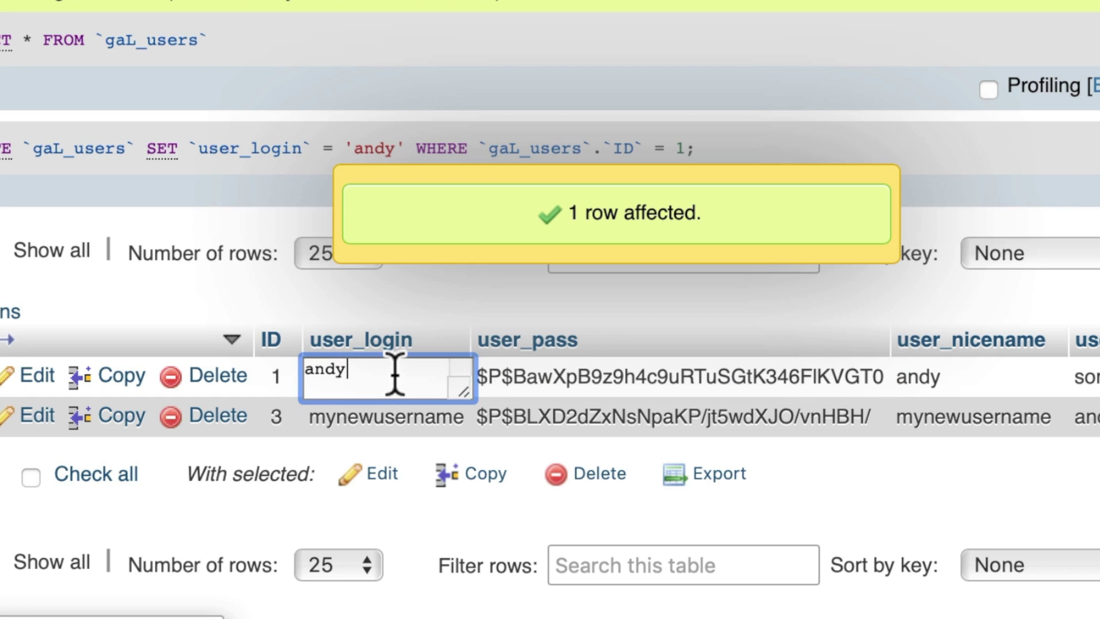
text(new)
key(Return)
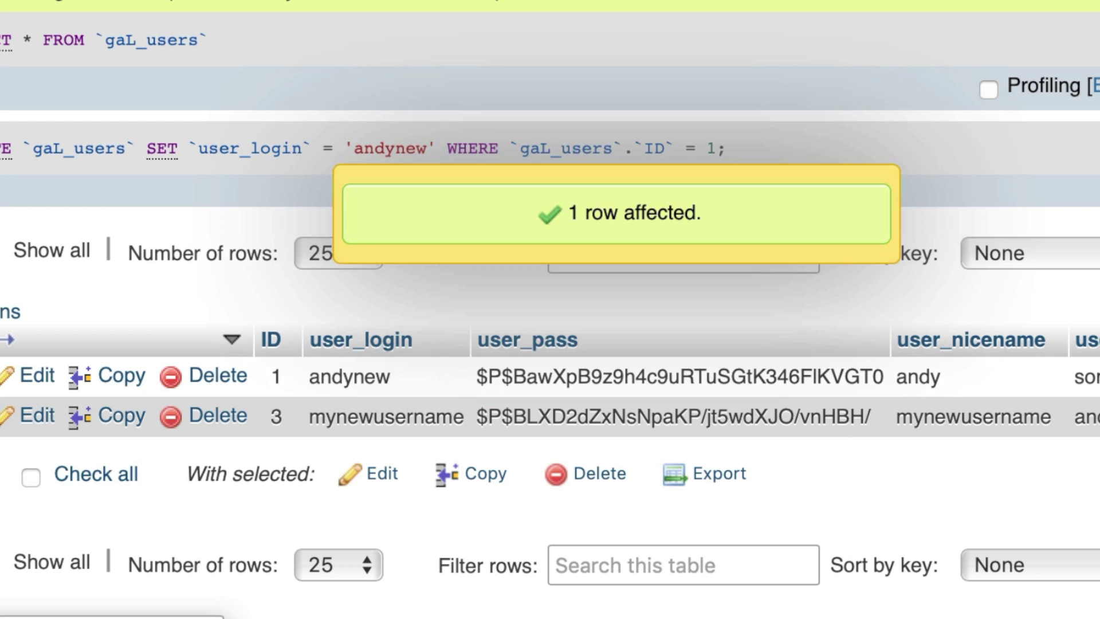